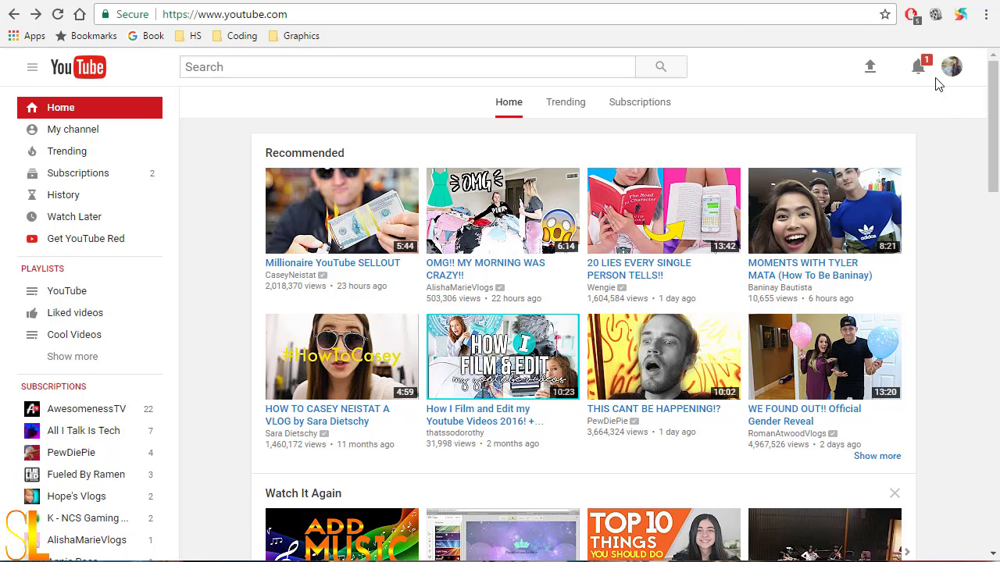
- Go through Creator Studio to your channel page and choose Edit channel art on the banner
left_click(951, 68)
left_click(859, 168)
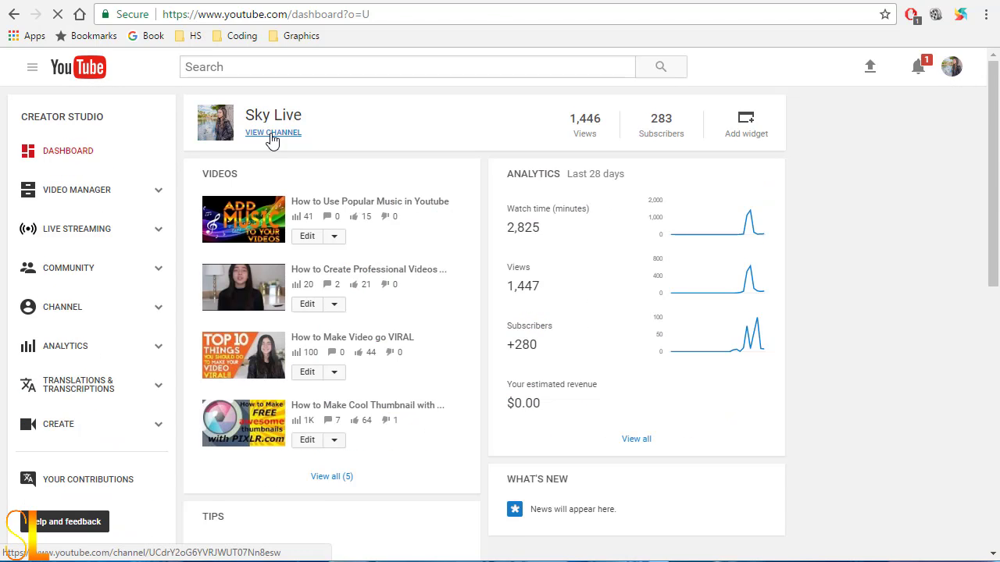
left_click(272, 133)
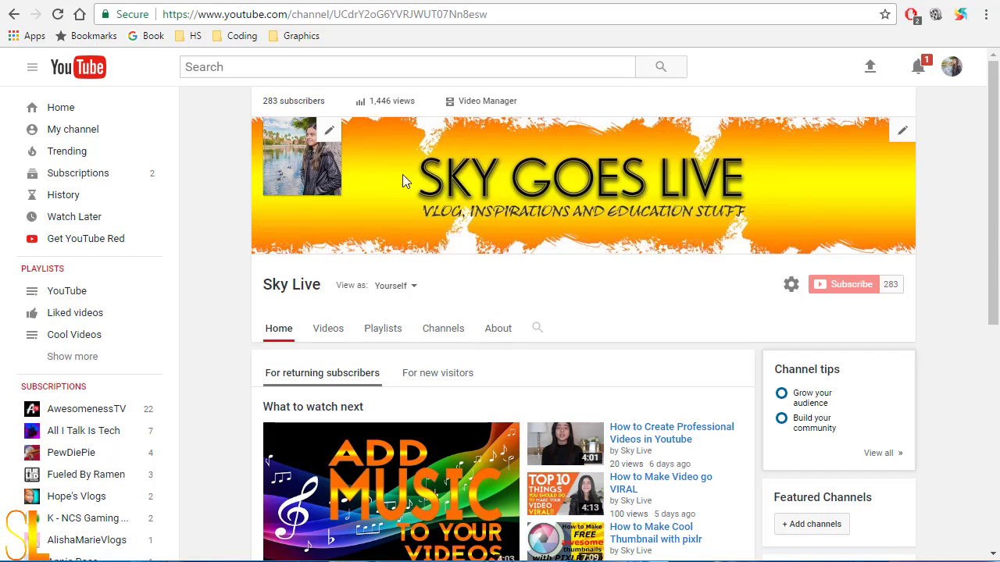
left_click(904, 135)
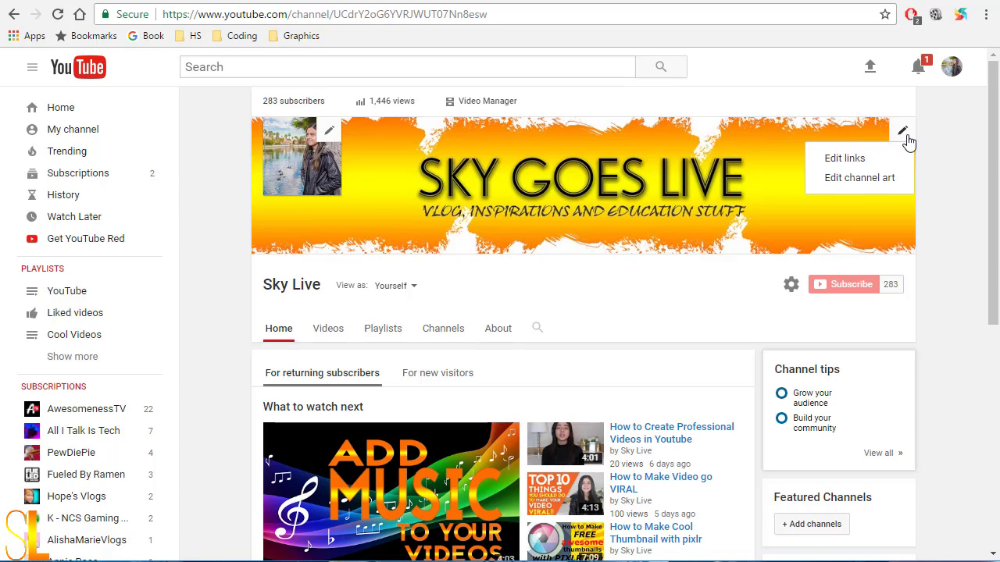
left_click(881, 179)
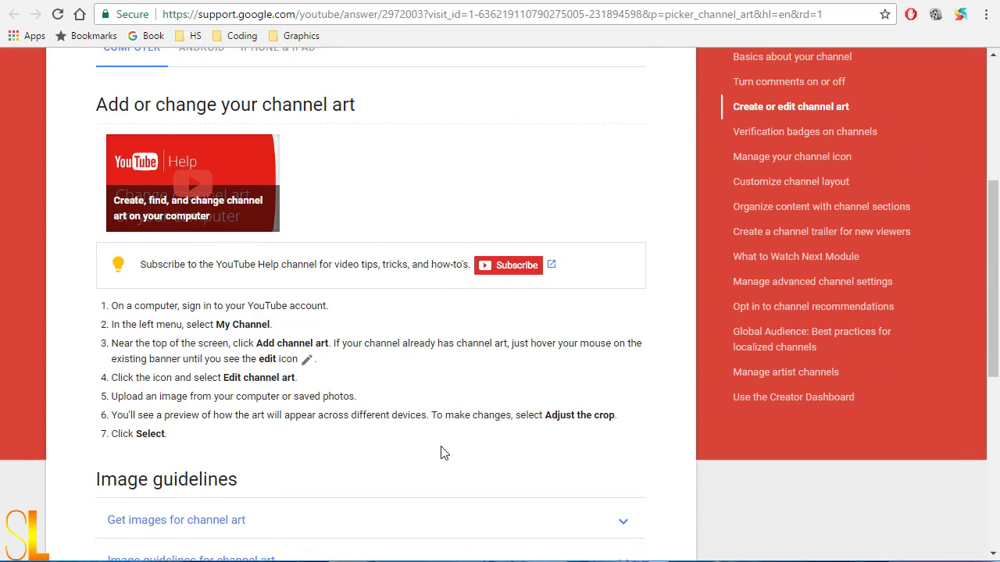
scroll(439, 453, "down", 2)
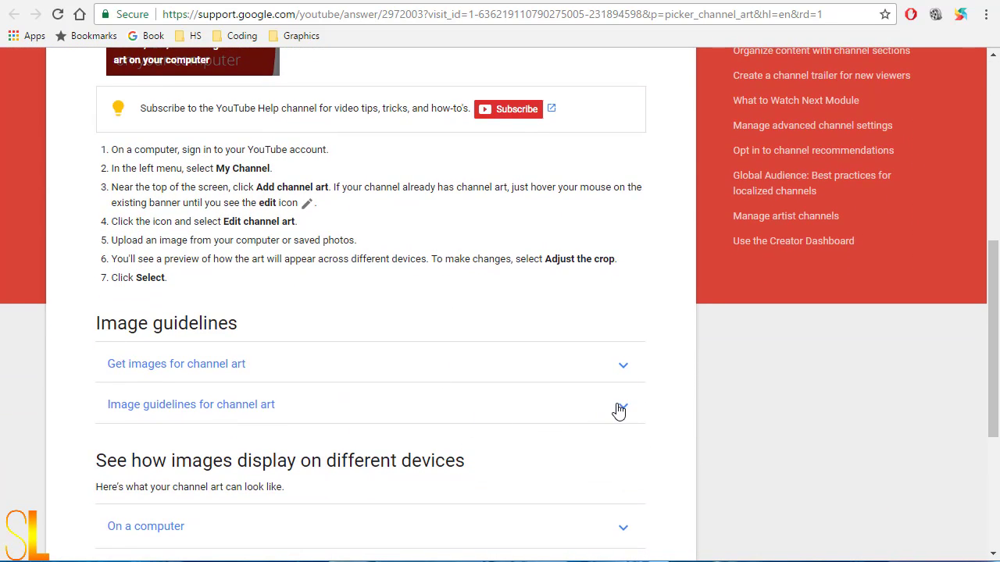
- Expand the Image guidelines in YouTube Help and download the Channel Art Templates
left_click(619, 409)
scroll(618, 406, "down", 3)
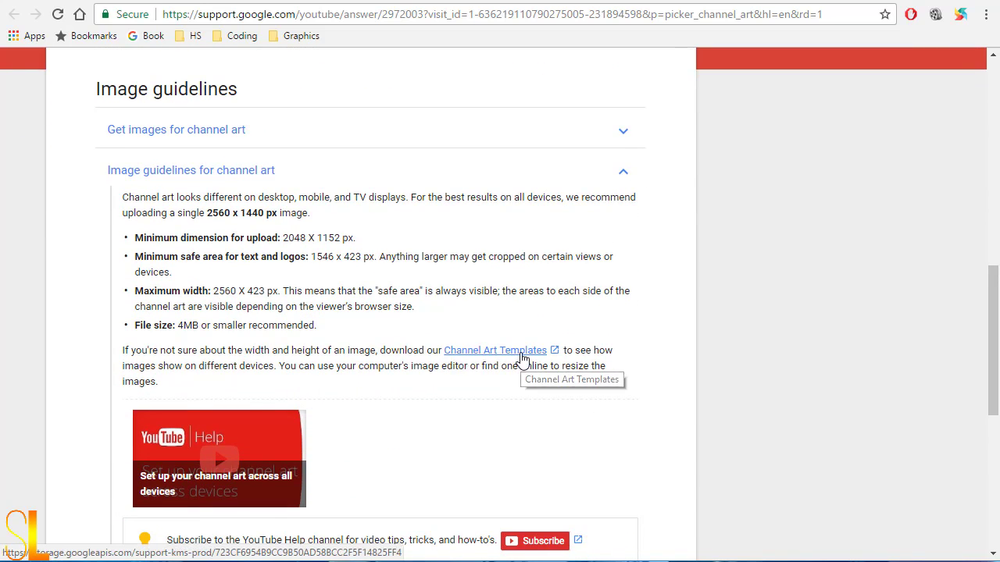
left_click(522, 358)
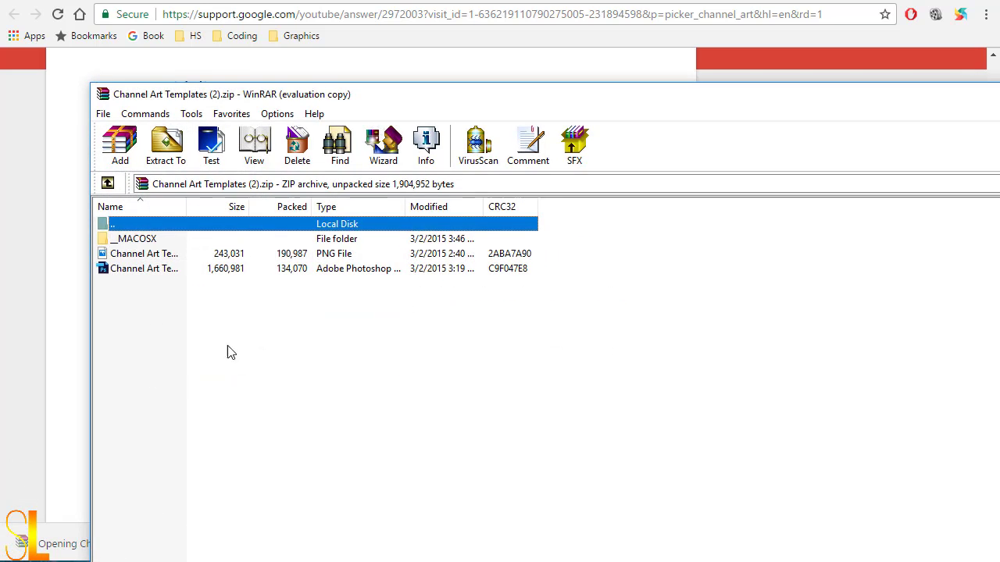
- Extract the templates archive, select the channel art template, and minimize the folder window
left_click(160, 147)
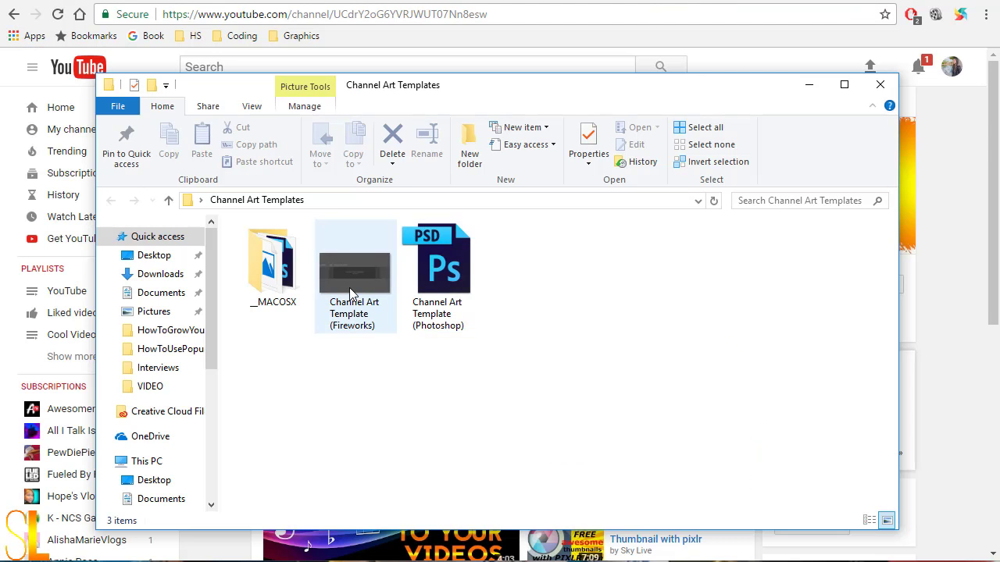
left_click(350, 289)
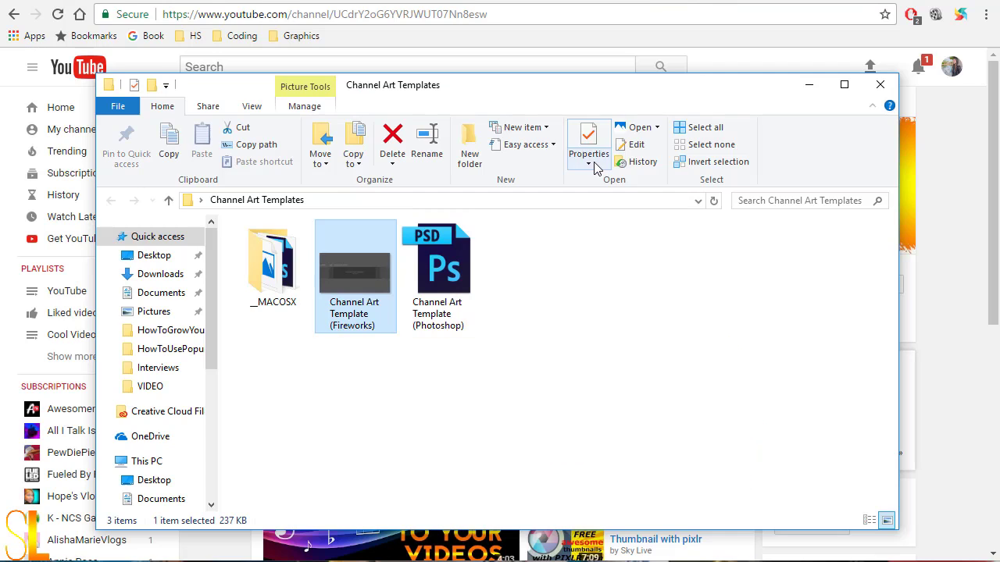
left_click(809, 85)
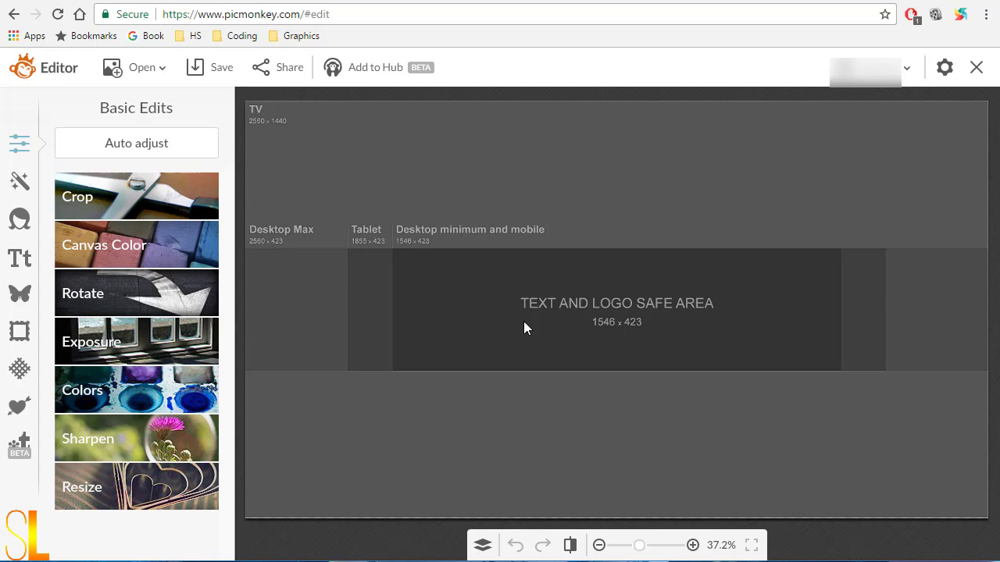
- Add a black rectangle from the Geometric overlays to the banner
left_click(19, 295)
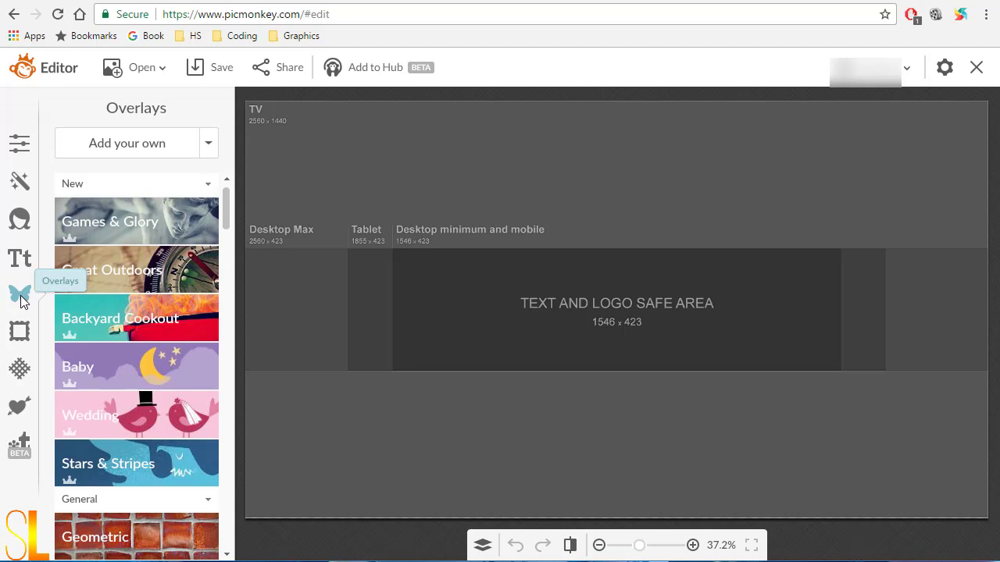
scroll(134, 429, "down", 1)
left_click(126, 444)
scroll(136, 422, "down", 2)
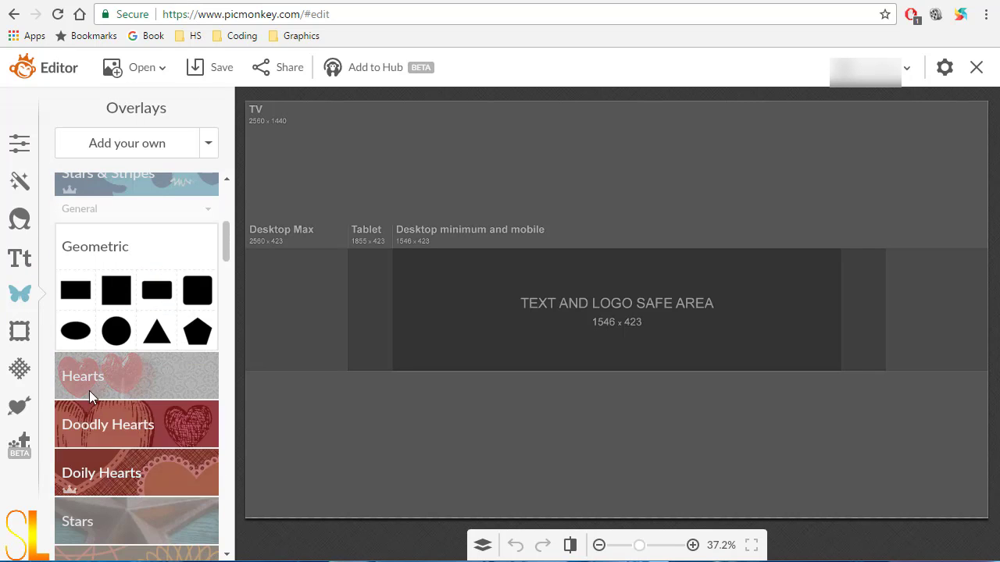
left_click(80, 293)
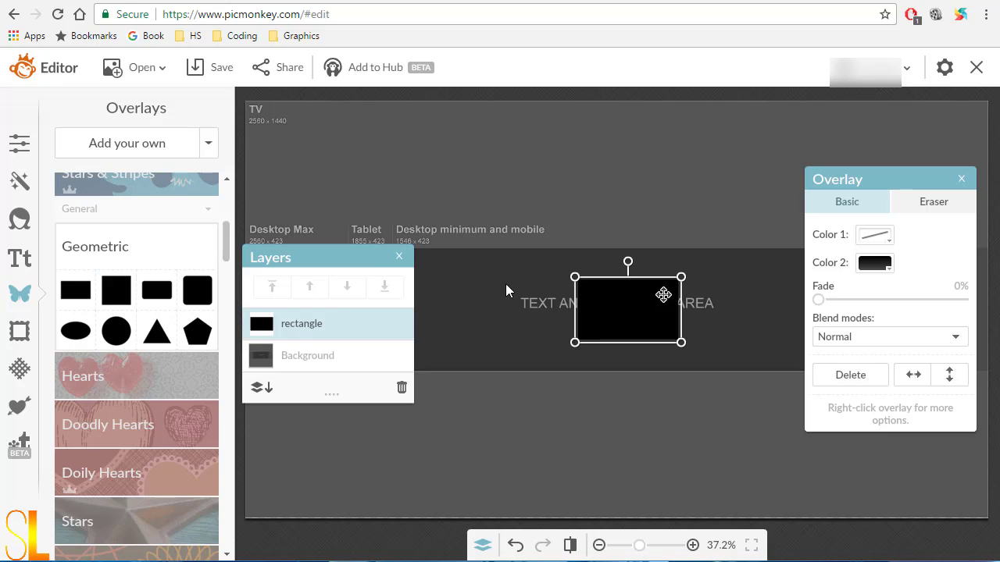
- Stretch the rectangle over the 1546 x 423 safe area and set its Color 2 to Transparent
left_click_drag(359, 254, 326, 396)
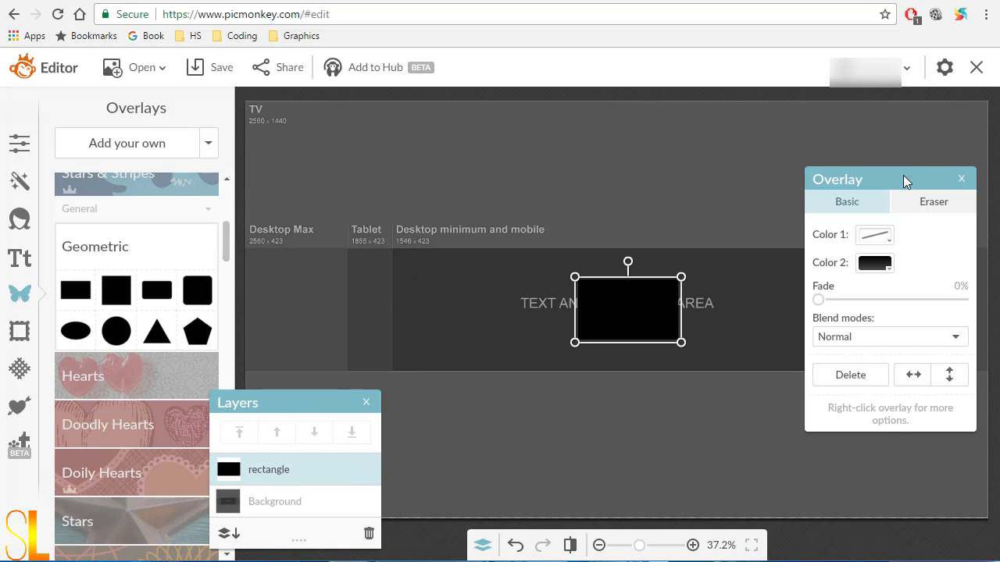
left_click_drag(904, 178, 923, 336)
left_click(363, 404)
left_click_drag(647, 295, 810, 263)
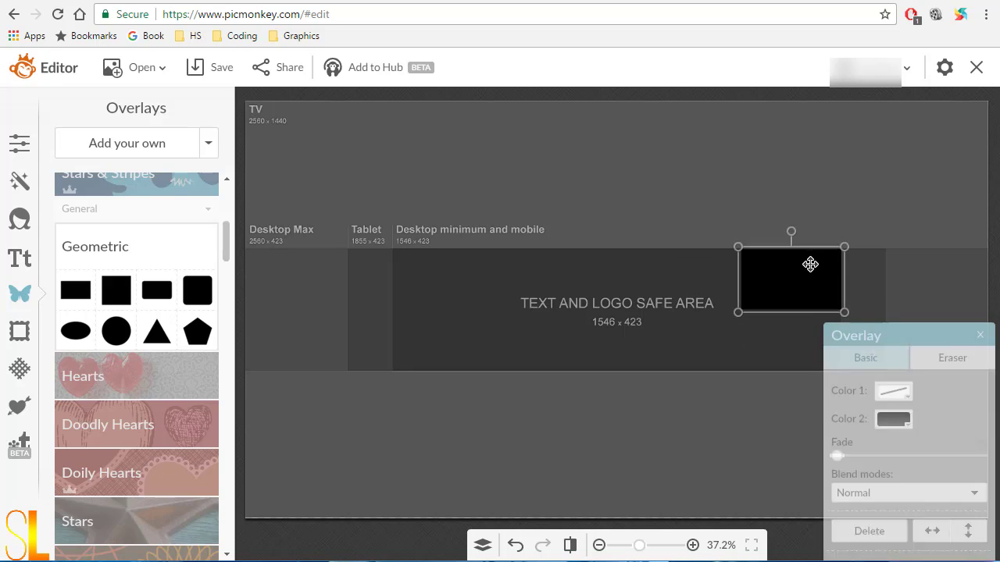
left_click_drag(737, 313, 381, 379)
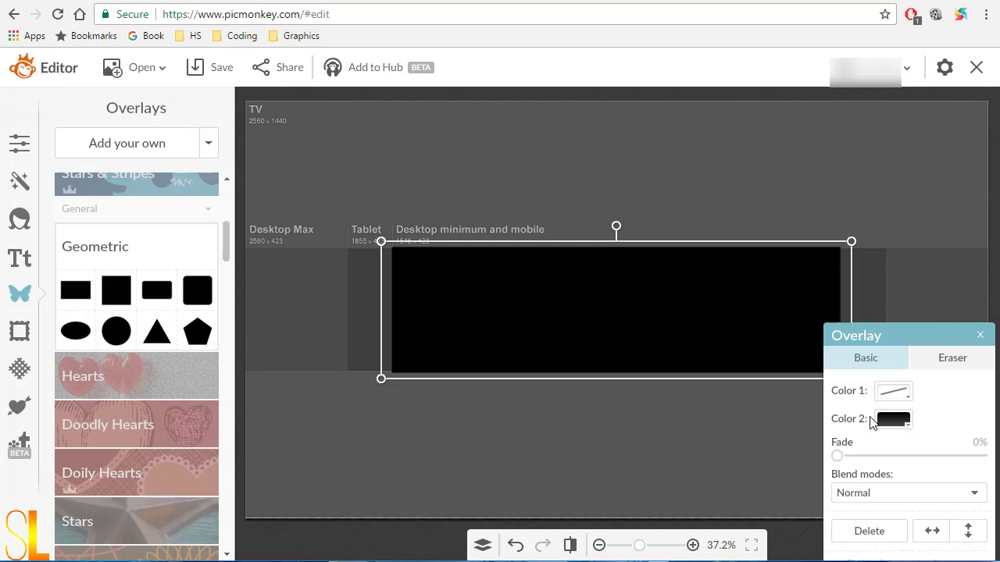
left_click(893, 419)
left_click(872, 267)
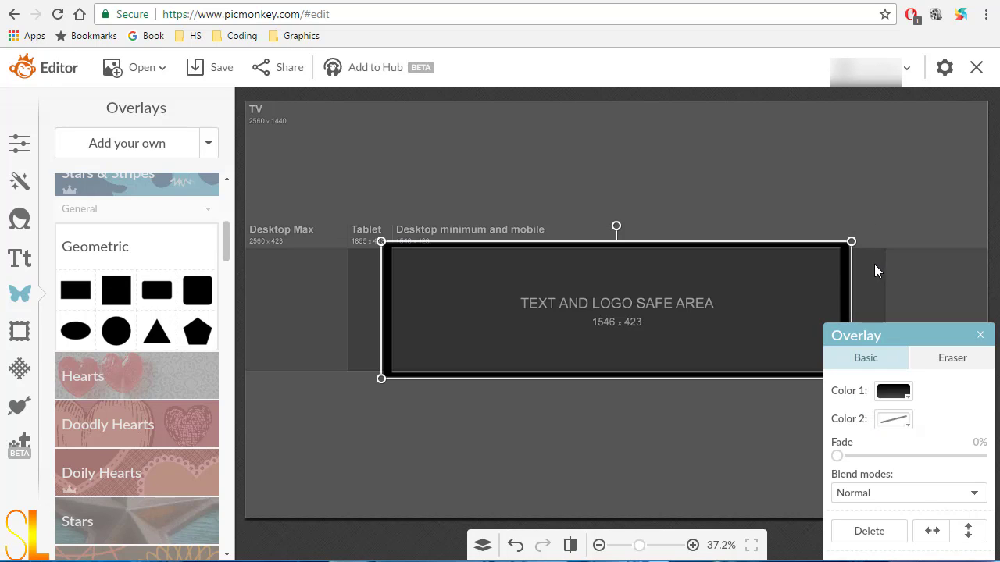
- In a new tab, search Google Images for 'background glitter gold'
left_click(674, 424)
key("ctrl+t")
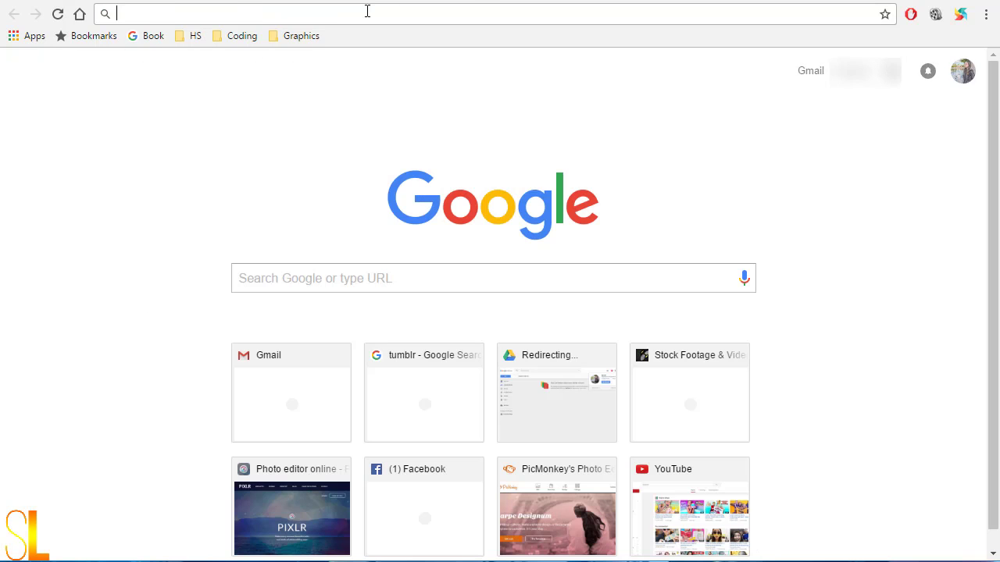
type("images.google.com")
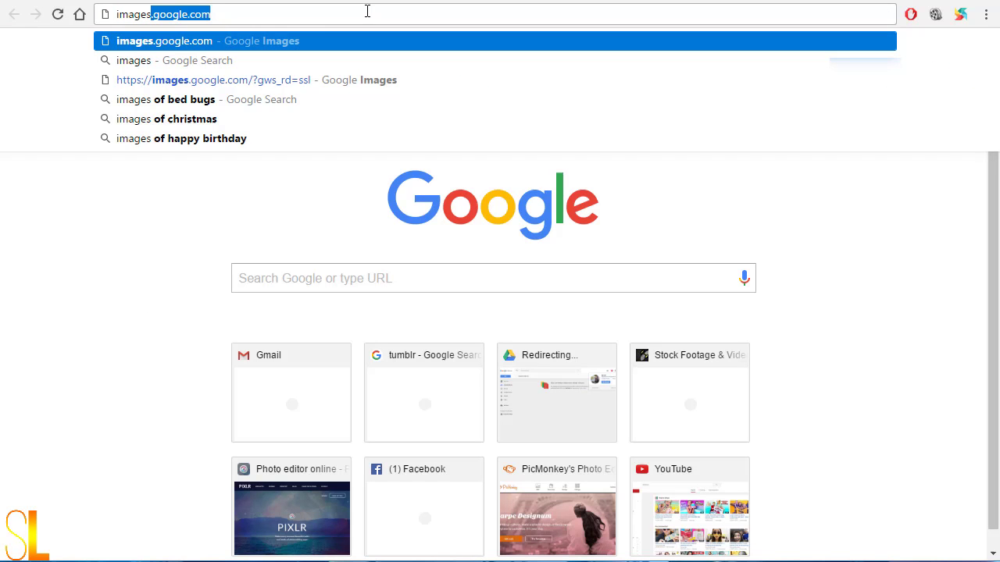
key("Return")
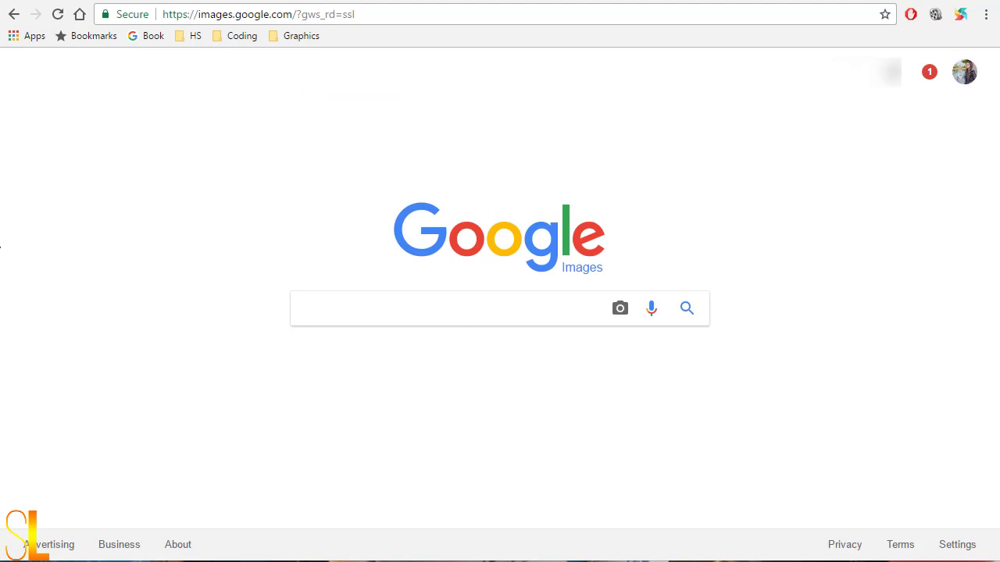
type("background glitter gold")
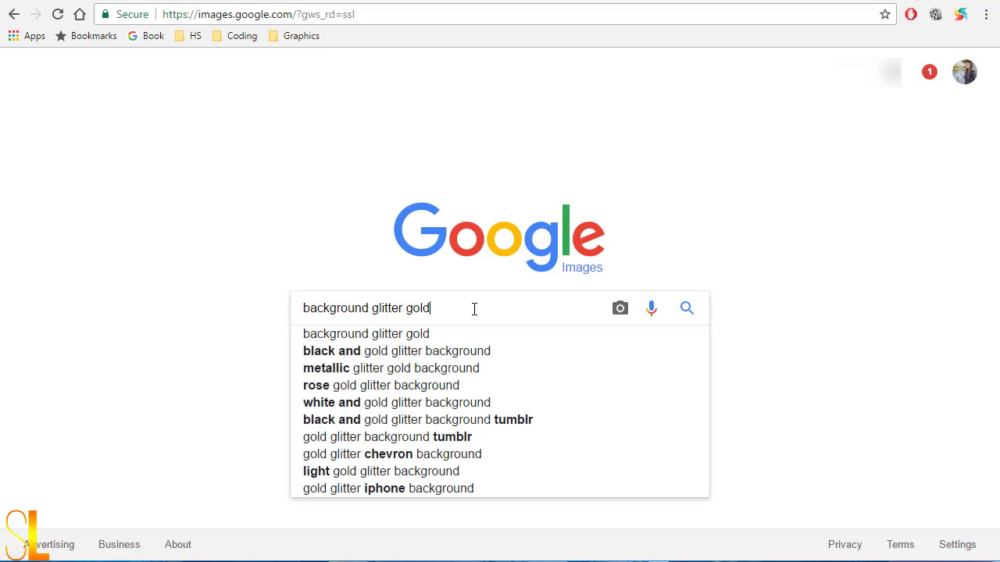
key("Return")
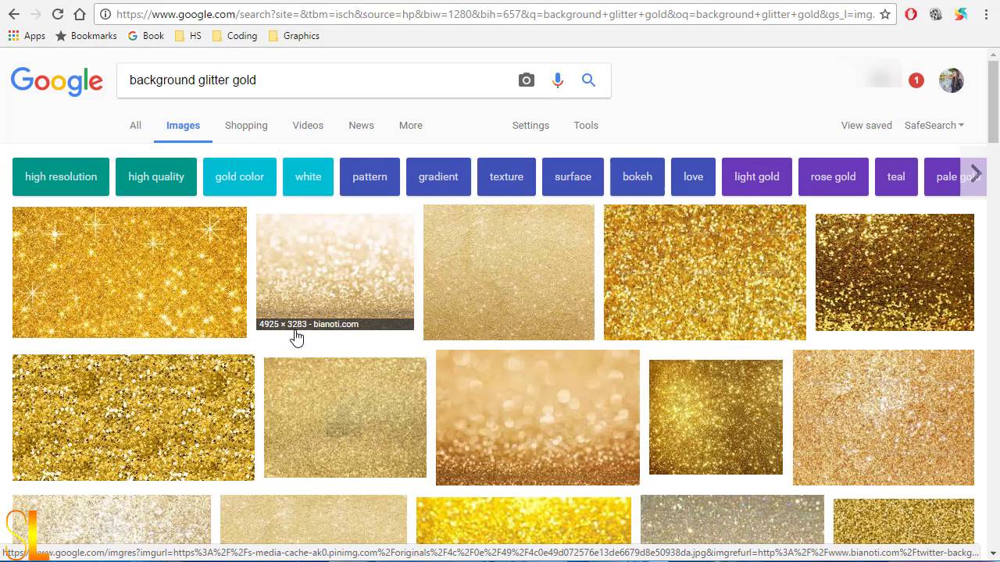
- Open the pale gold glitter result at full size and bring up its save options
left_click(323, 263)
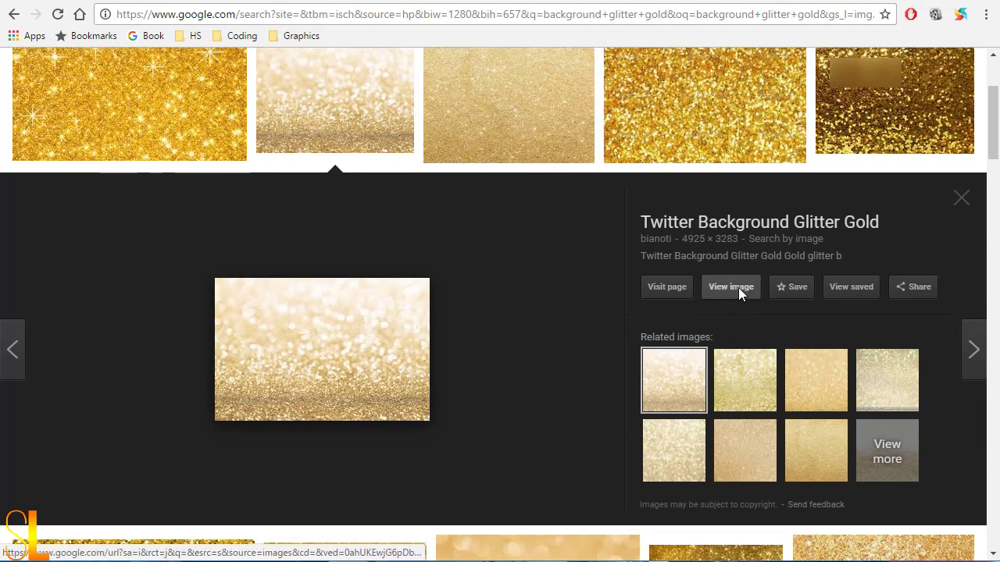
left_click(738, 287)
right_click(383, 285)
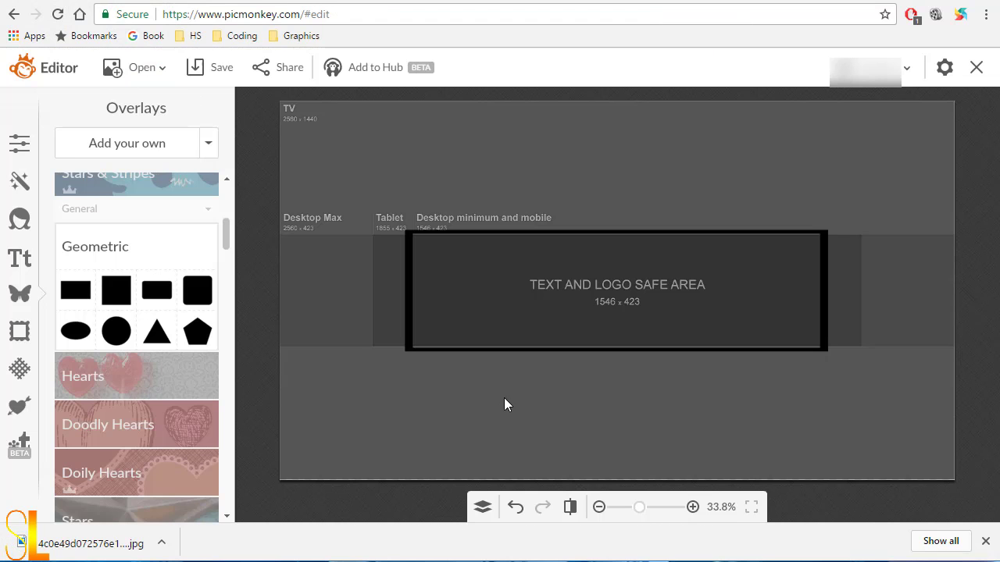
- Add the downloaded glitter JPG as your own overlay, enlarge it to cover the banner, and show Layers
left_click(164, 155)
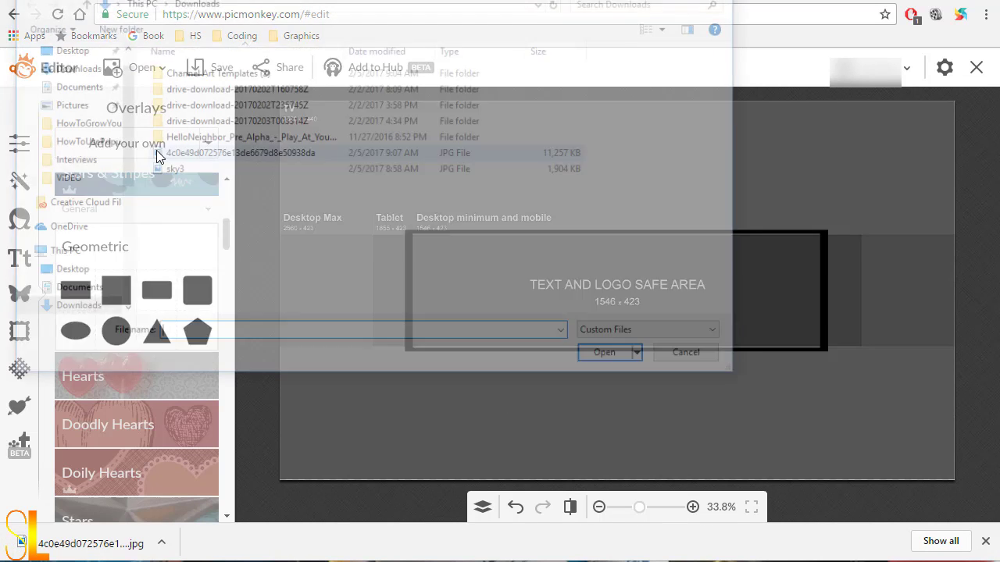
left_click(219, 152)
key("Return")
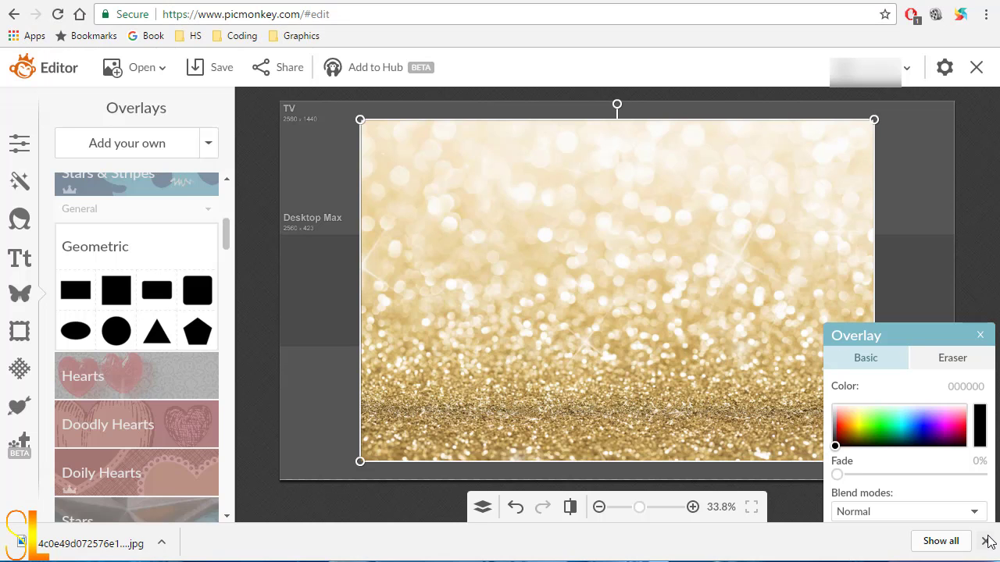
left_click_drag(561, 201, 634, 218)
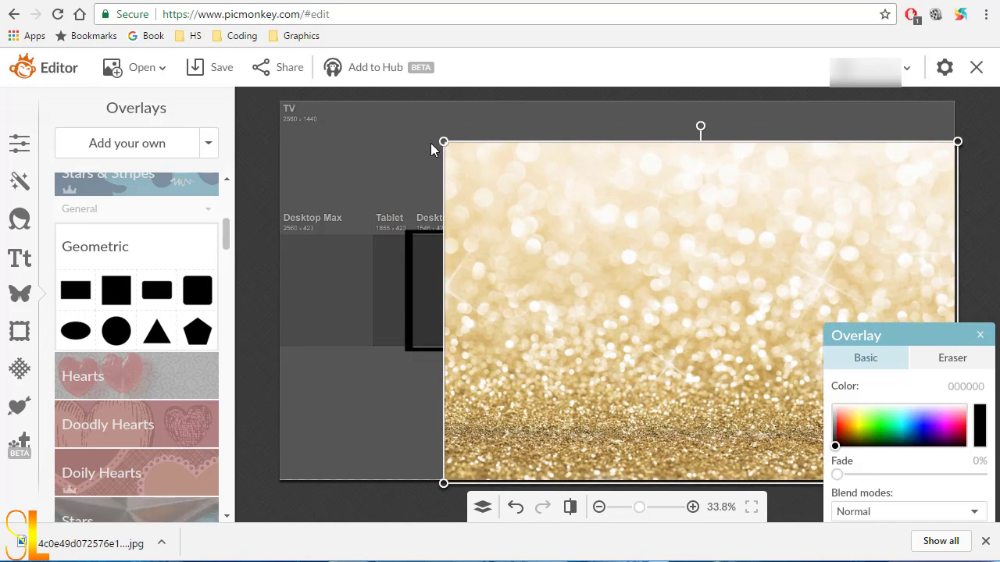
left_click_drag(443, 142, 39, 36)
left_click(482, 506)
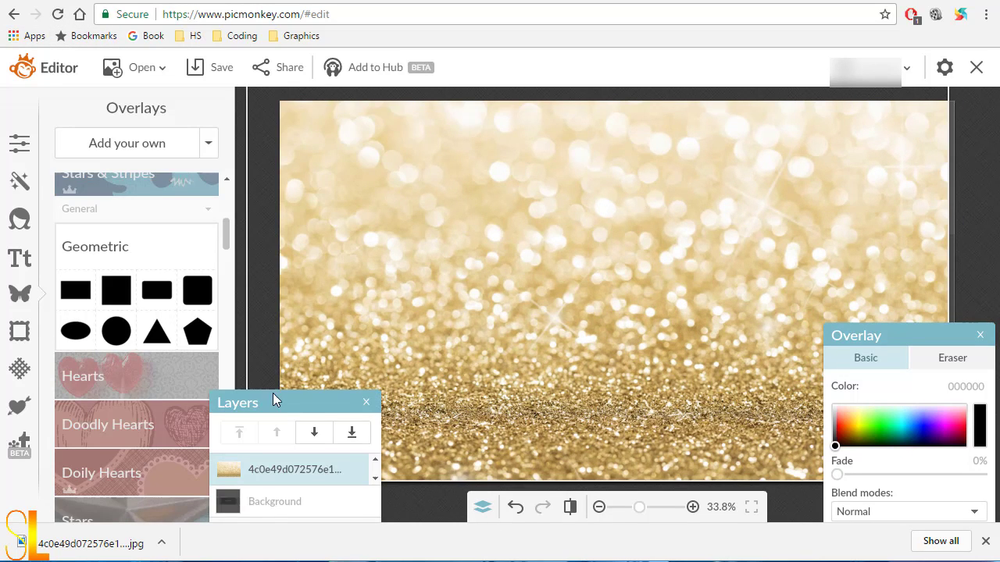
left_click_drag(272, 401, 275, 255)
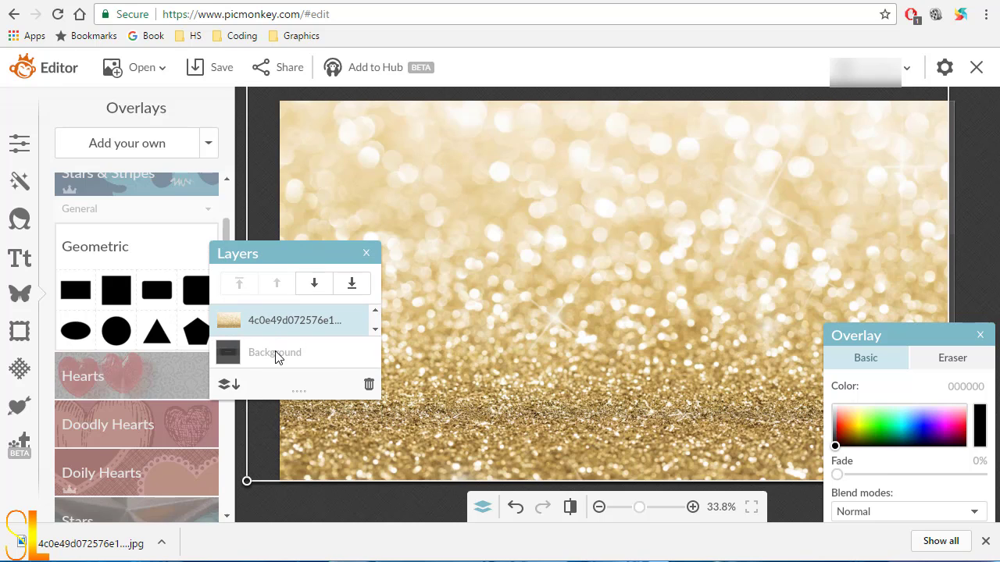
- Move the glitter layer beneath the frame, then search 'rns' and pick the RNS Camelia font
left_click(314, 283)
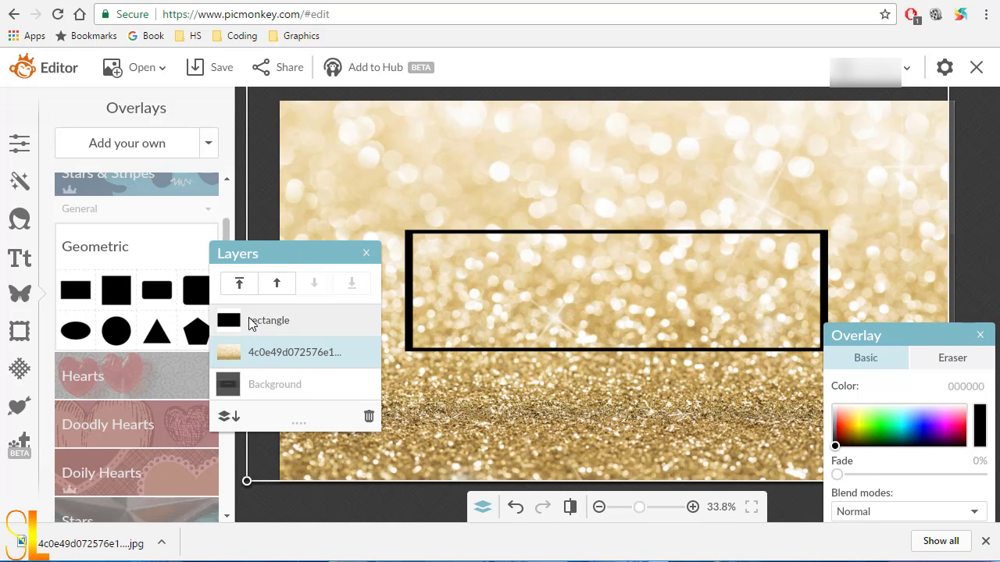
left_click(20, 258)
scroll(225, 266, "down", 3)
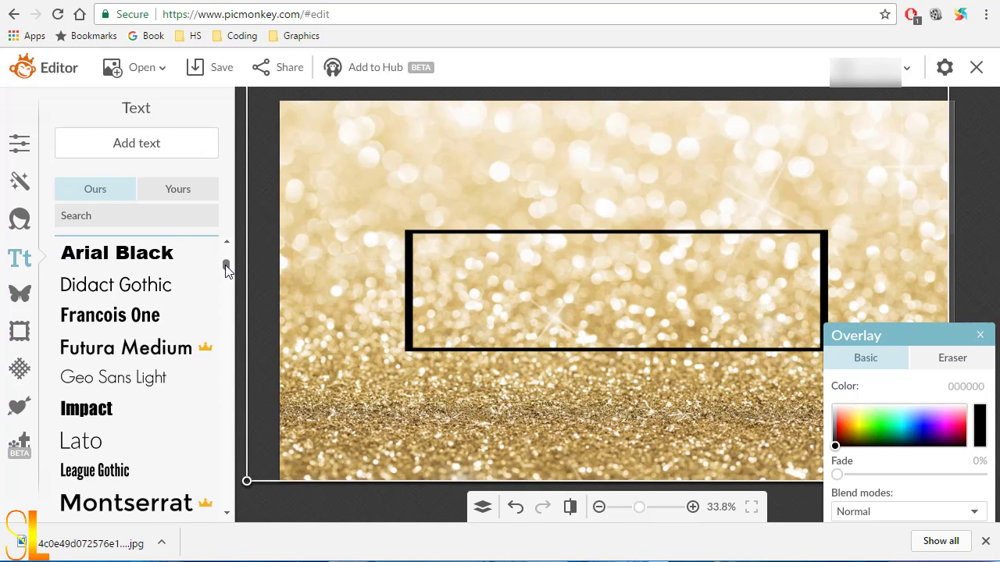
left_click_drag(225, 266, 222, 310)
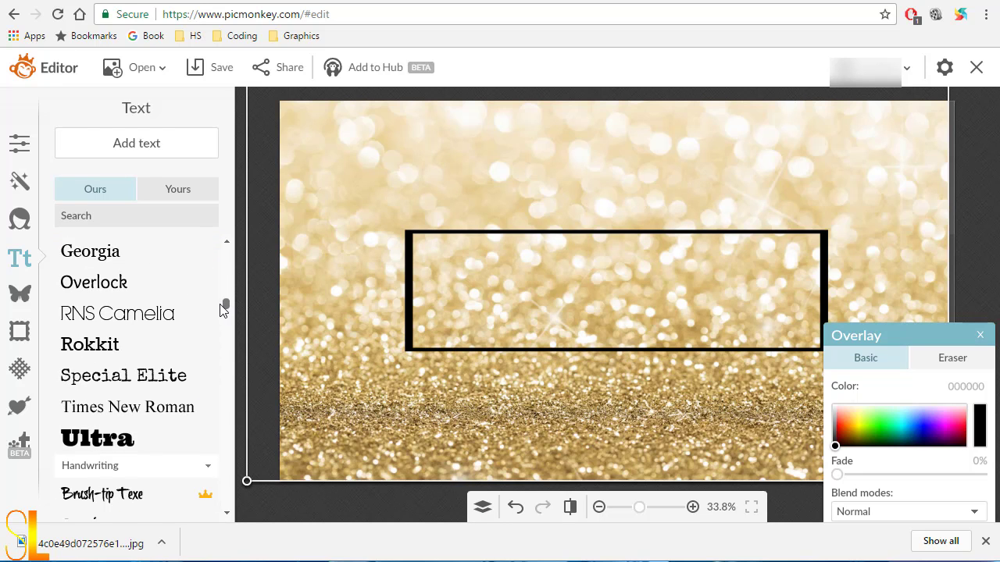
scroll(222, 311, "down", 4)
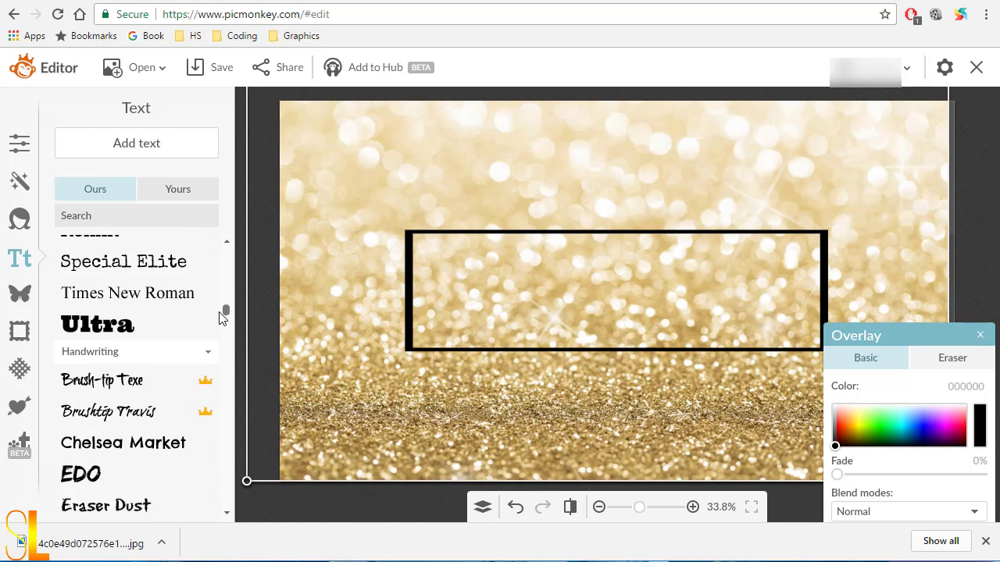
left_click(139, 214)
type("rns")
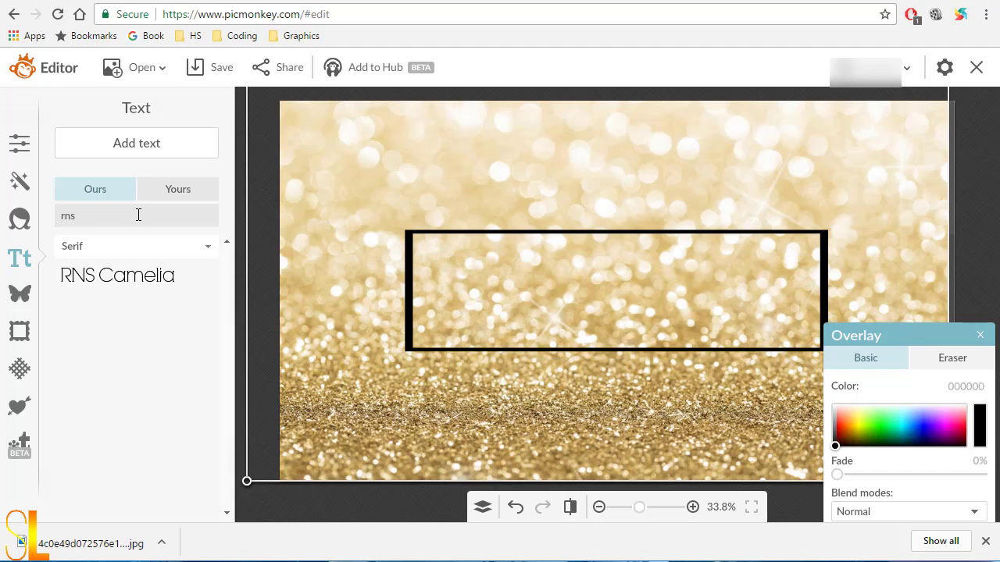
left_click(119, 286)
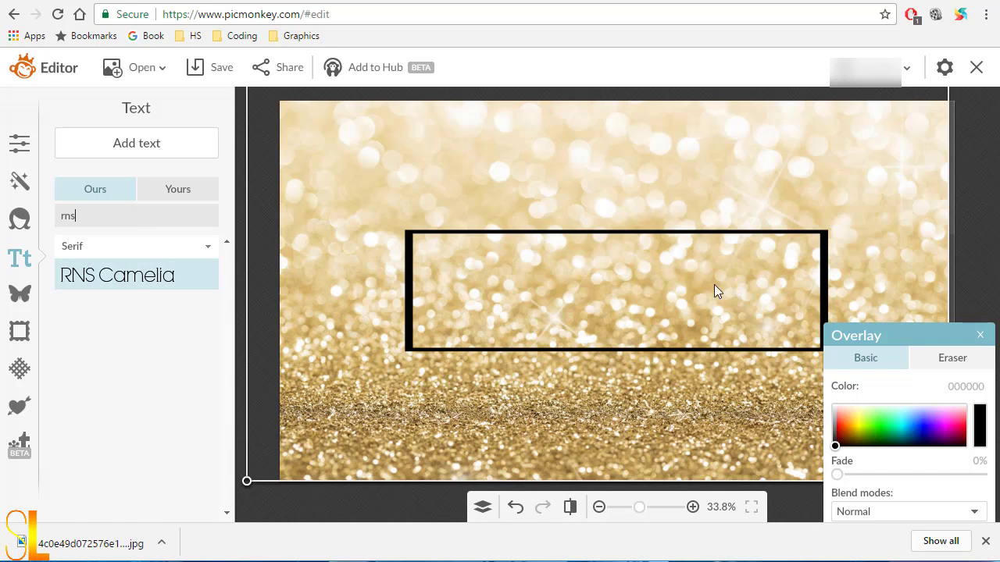
- Add the title SKYGOESLIVE centred at size 175, then start a tagline text box beneath it
left_click(135, 144)
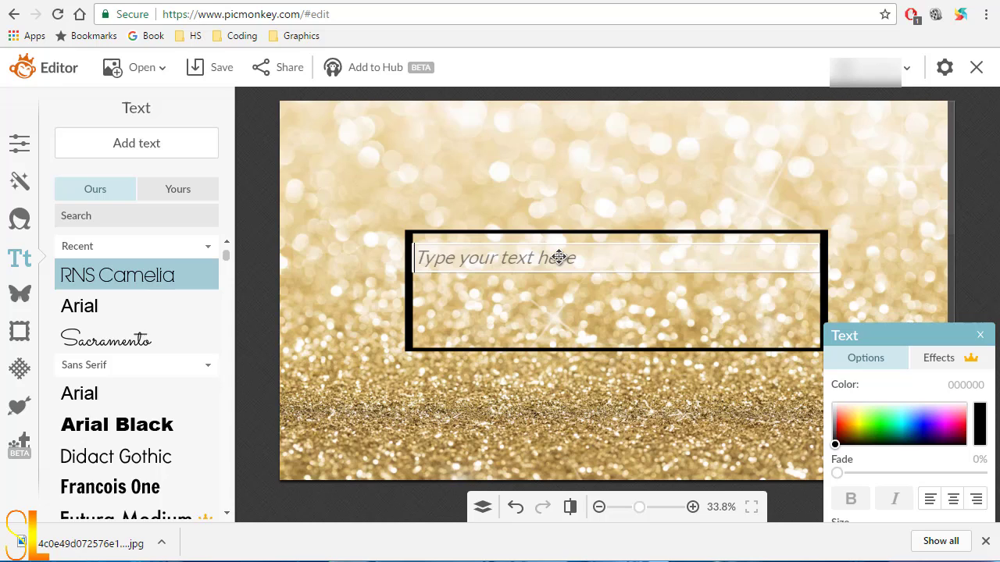
type("SKYGOESLIVE")
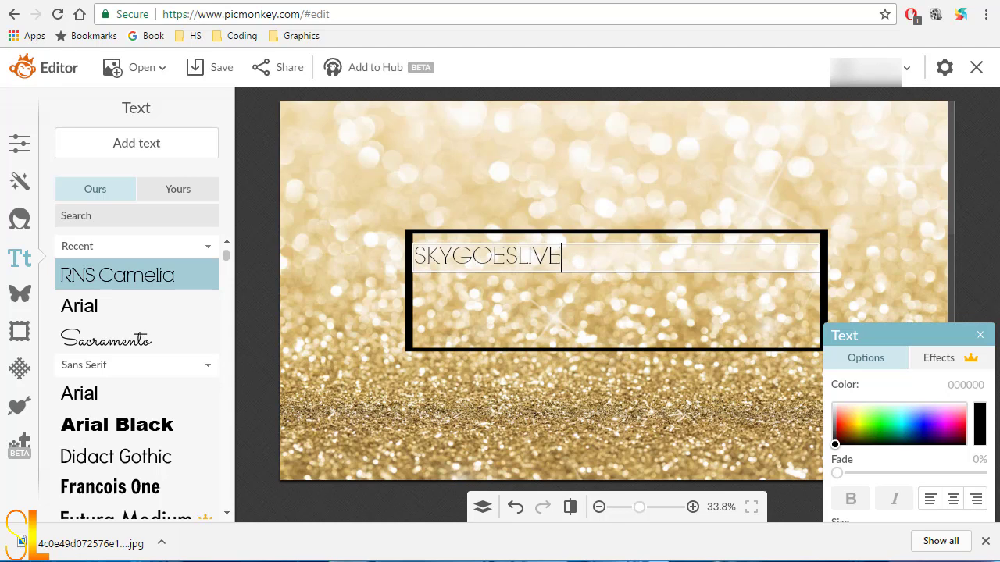
key("ctrl+a")
left_click(953, 500)
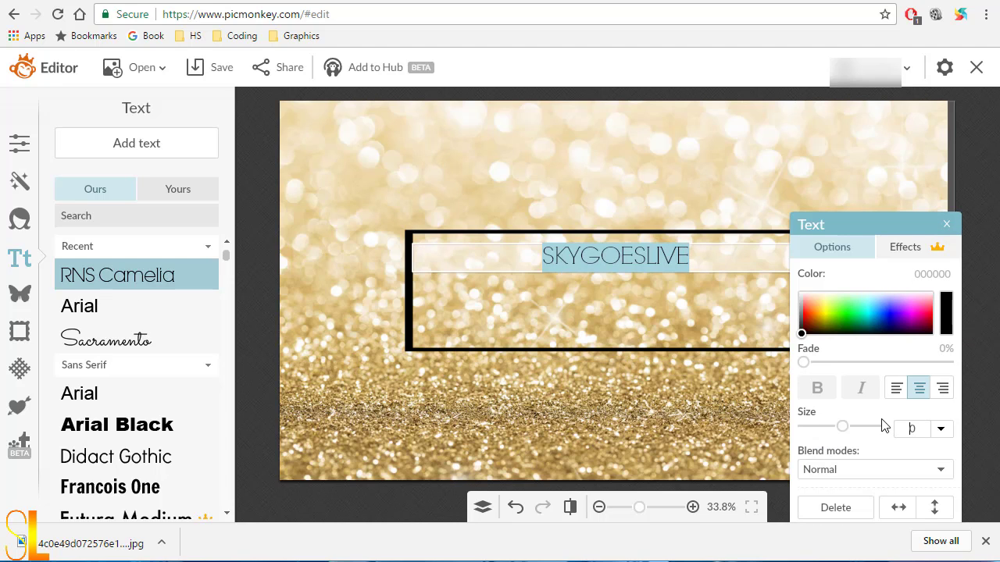
type("175")
key("Return")
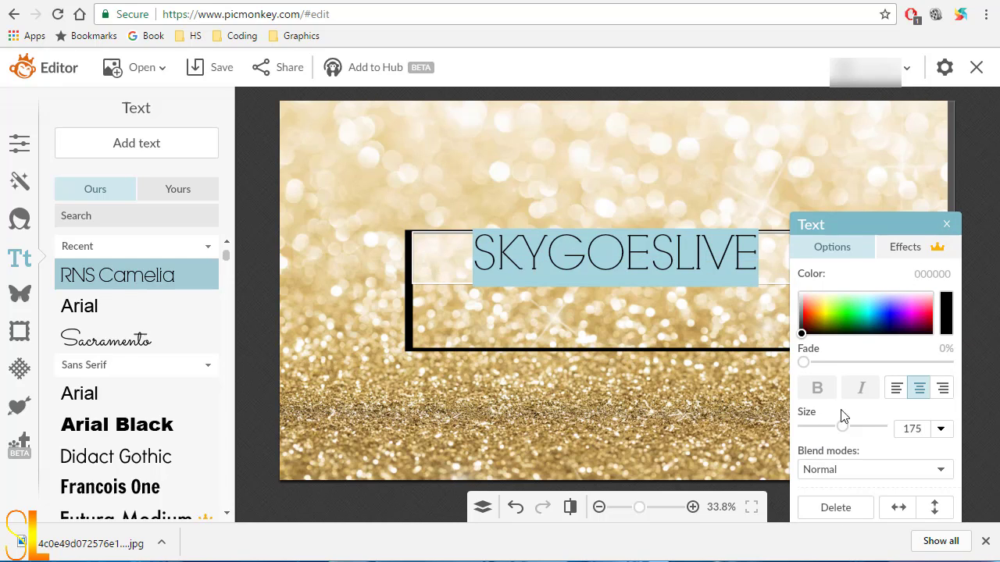
left_click(579, 302)
type("Vlog")
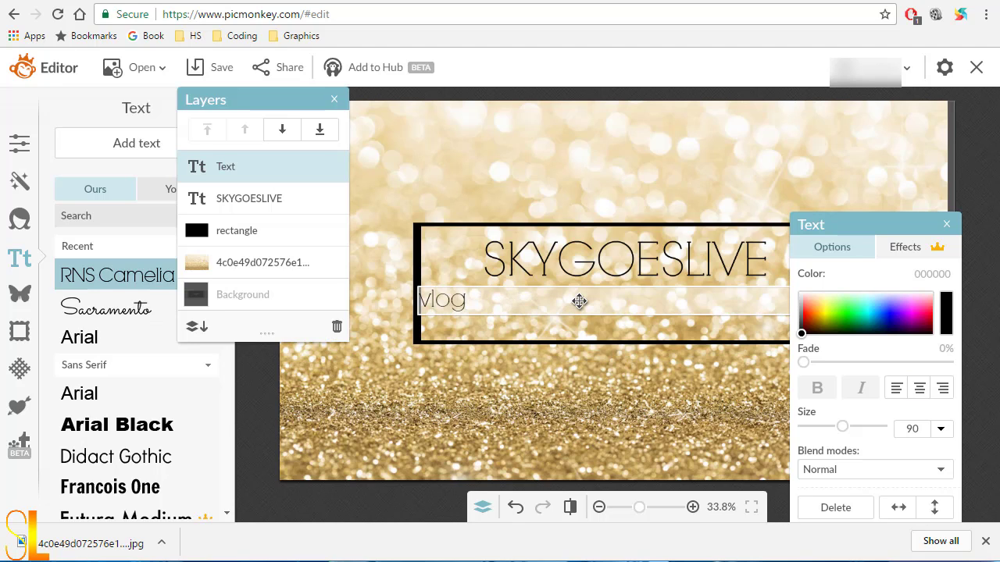
type("s,inspirations and")
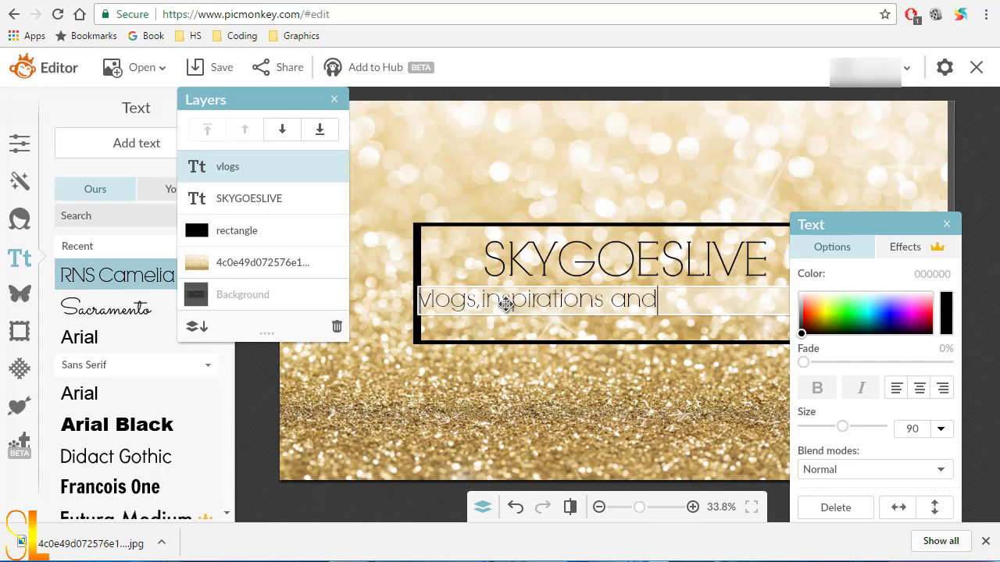
type(" educationa")
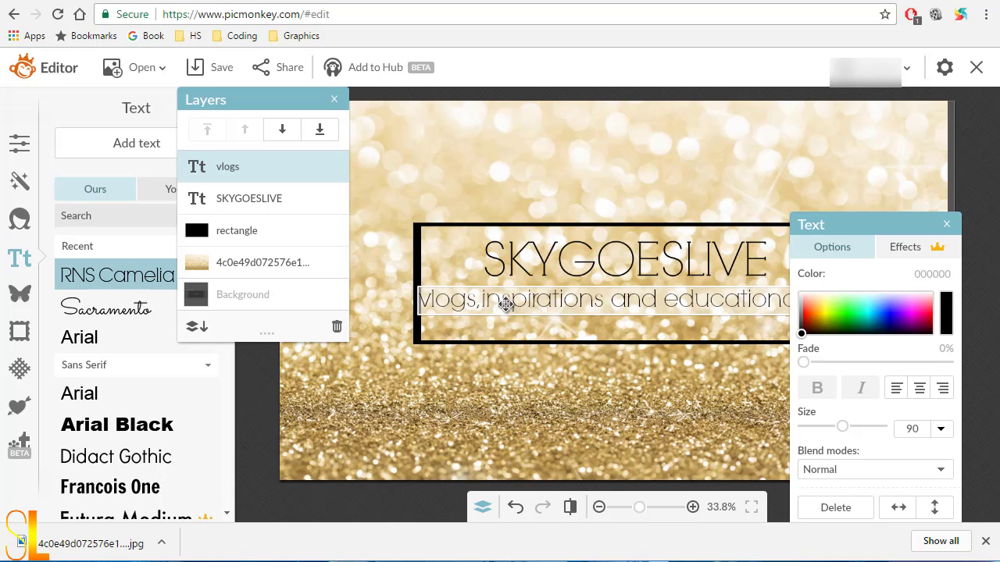
type("l stuff")
- Set the tagline text to size 65 and search the fonts for 'sacra'
key("ctrl+a")
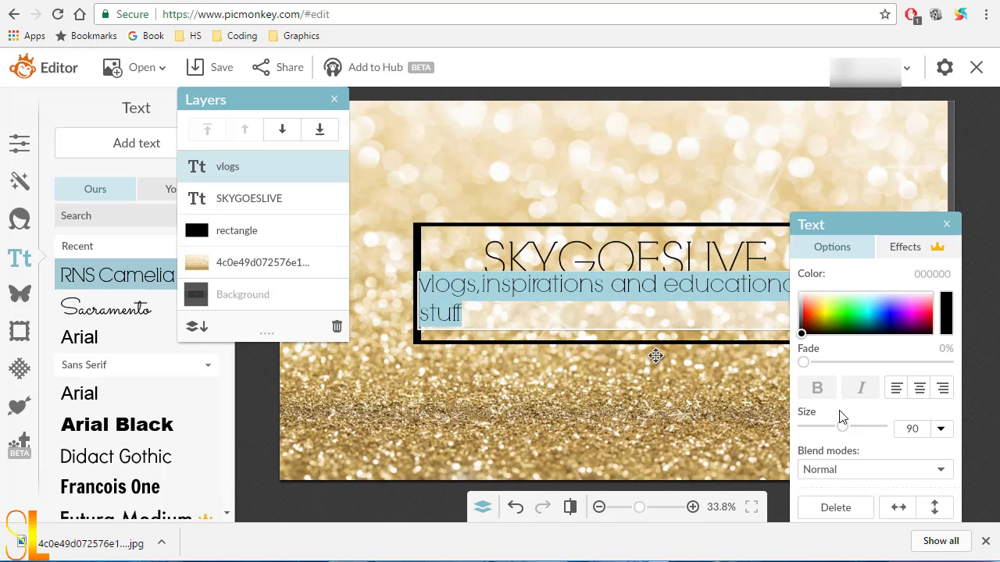
type("65")
key("Return")
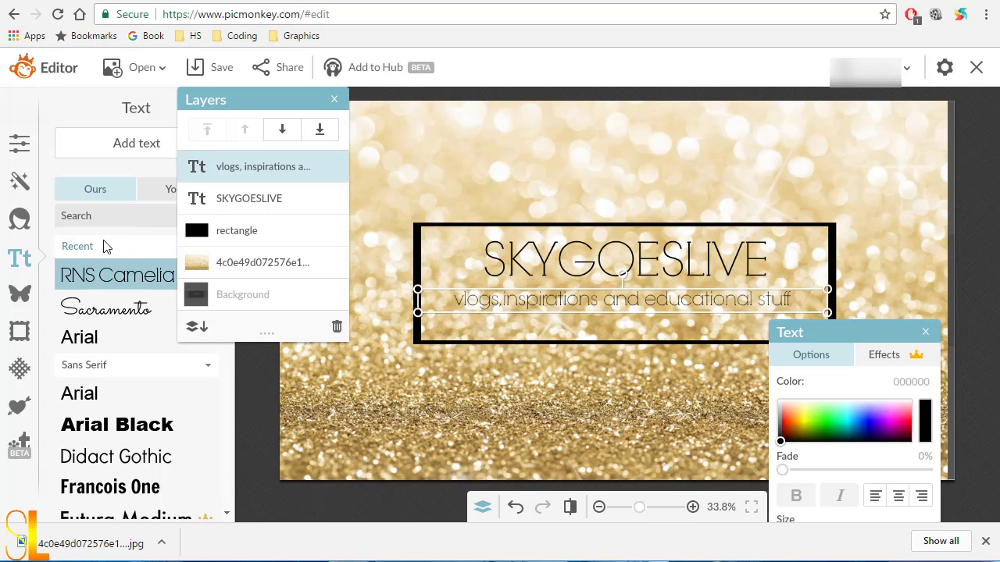
left_click(109, 216)
type("sa")
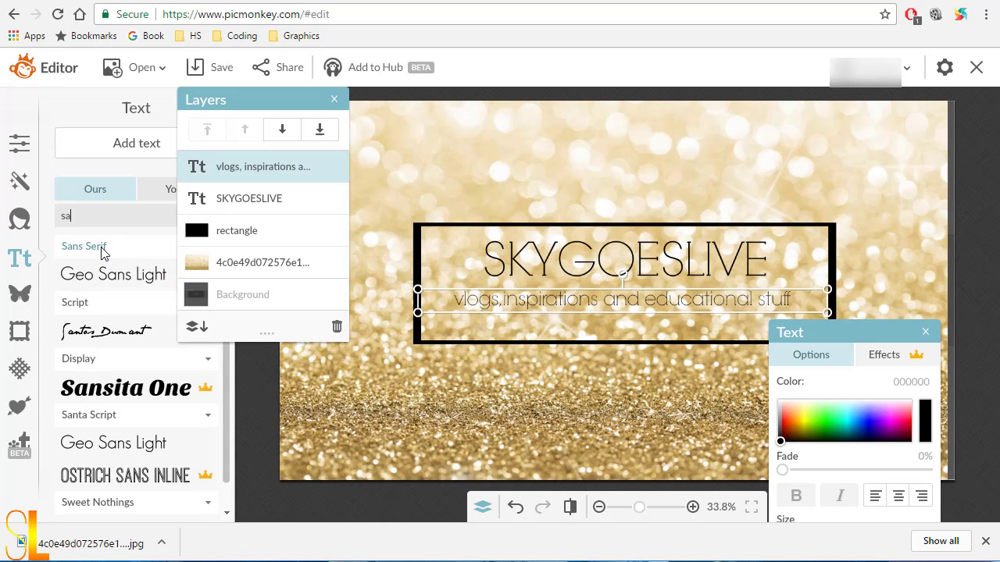
type("cra")
- Apply Sacramento to the tagline, then delete the black rectangle layer and close Layers
left_click(111, 277)
left_click(260, 231)
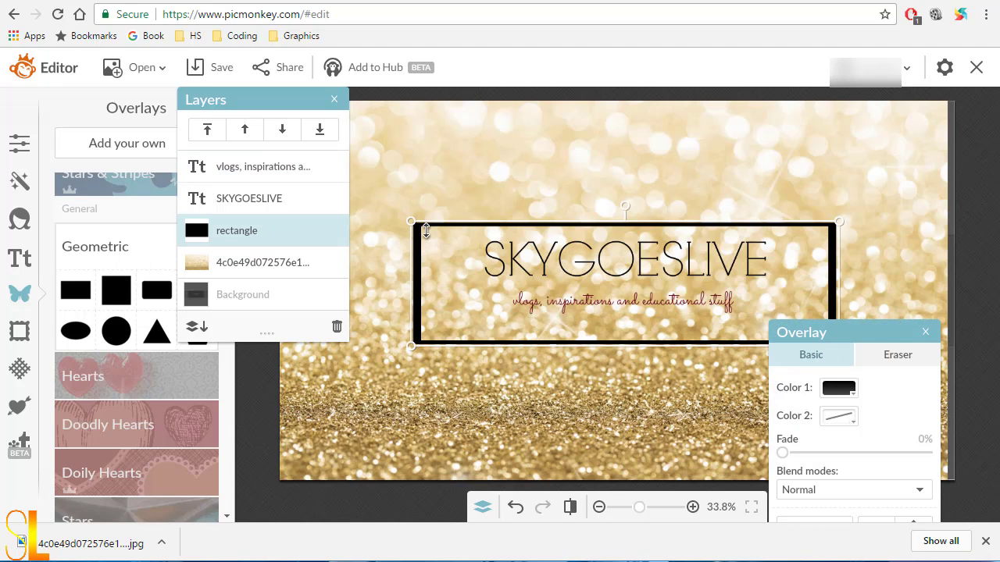
key("Delete")
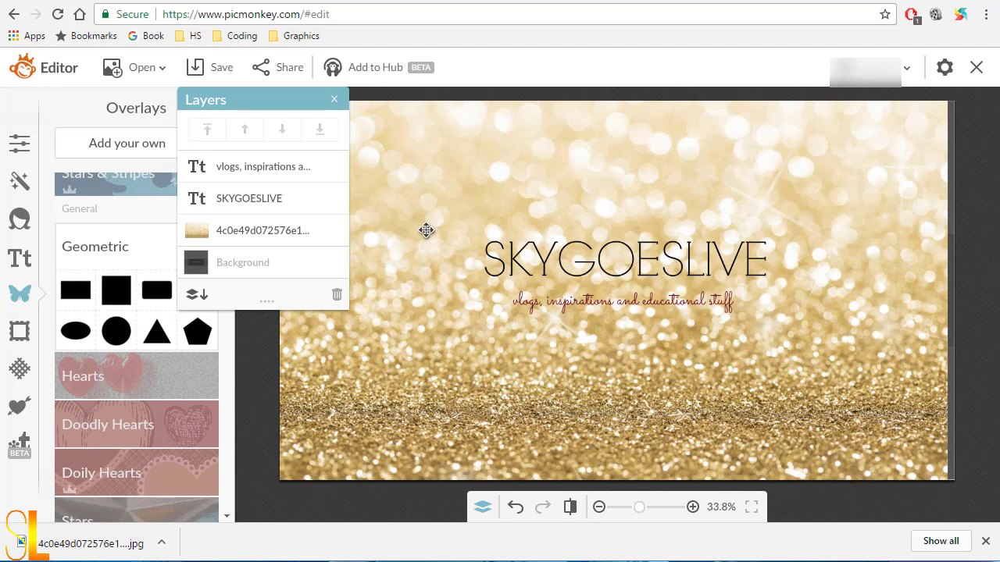
left_click(334, 101)
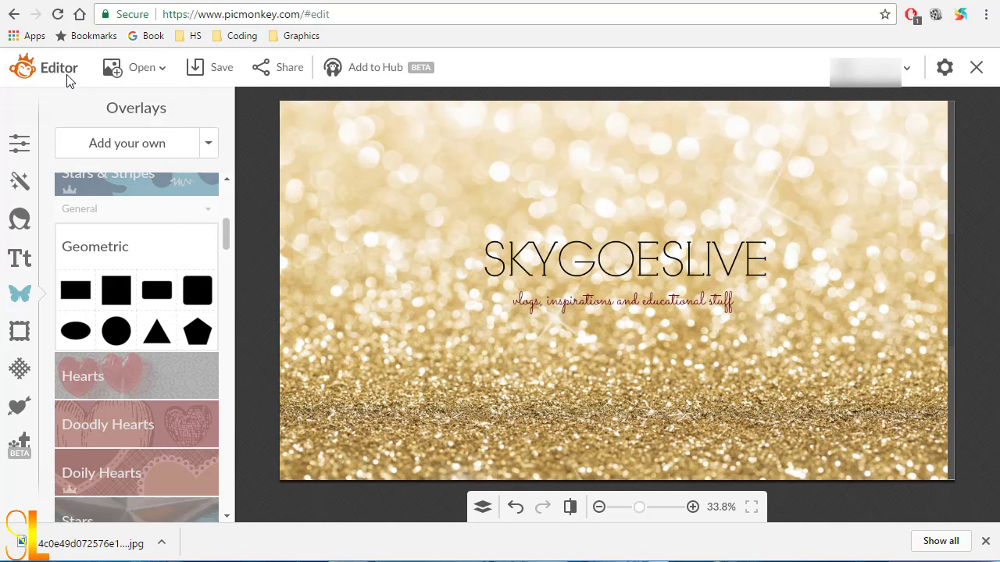
- In the Save dialog, switch the format from PNG to .jpg, cutting the size from 5.5 MB to 1.9 MB
left_click(220, 72)
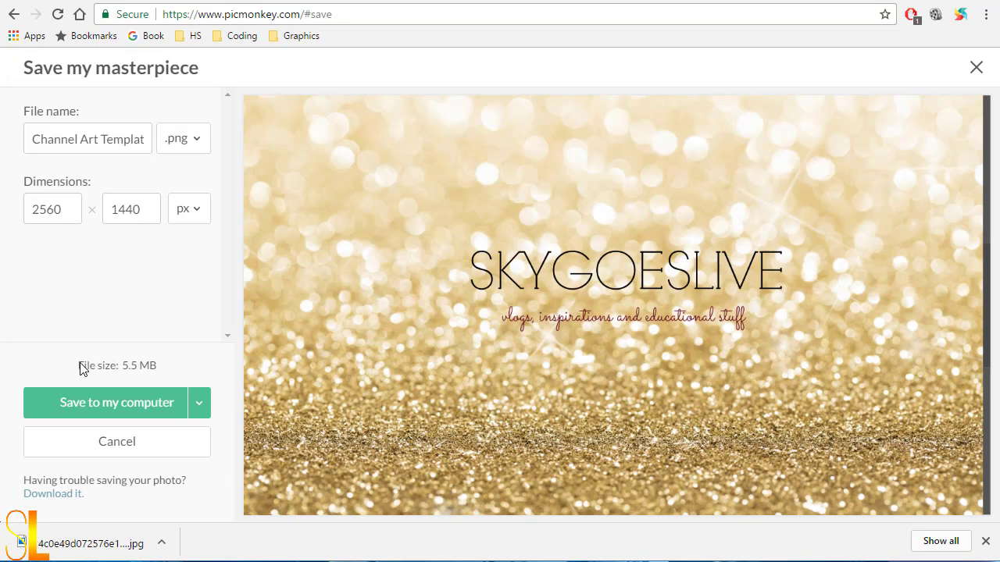
left_click_drag(79, 365, 166, 371)
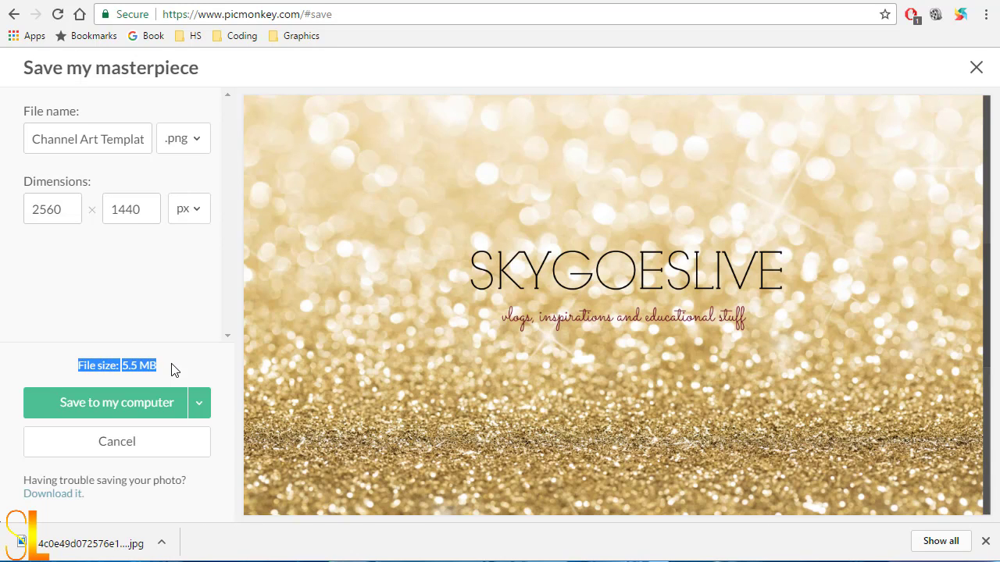
left_click(182, 141)
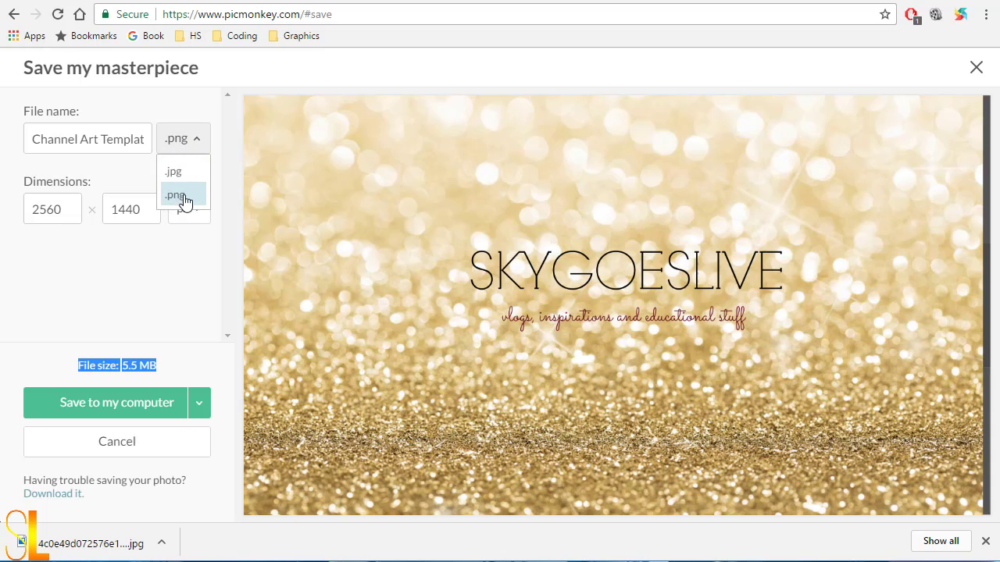
left_click(180, 175)
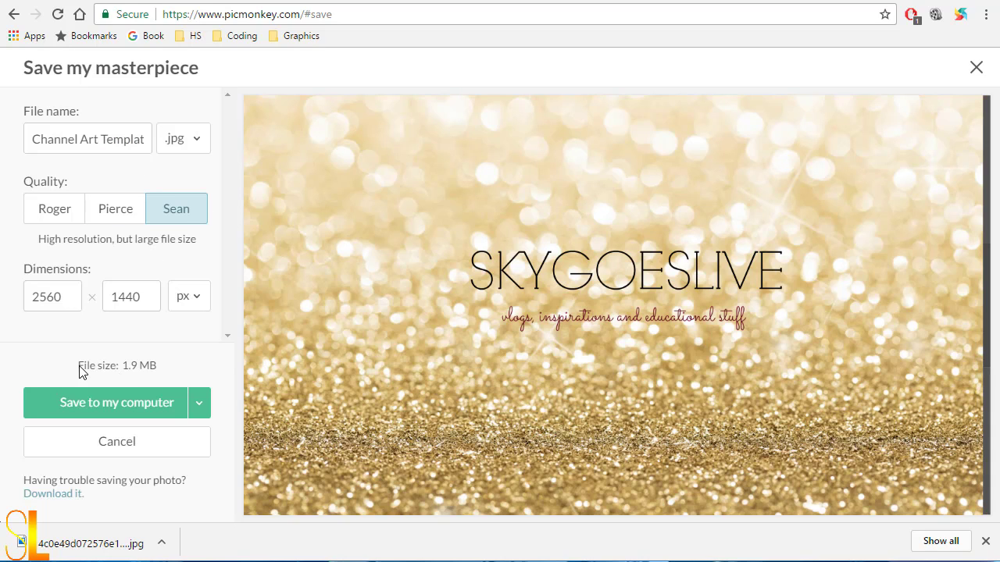
left_click_drag(119, 366, 163, 368)
- Save the banner to the computer and start editing the YouTube channel art
left_click(150, 400)
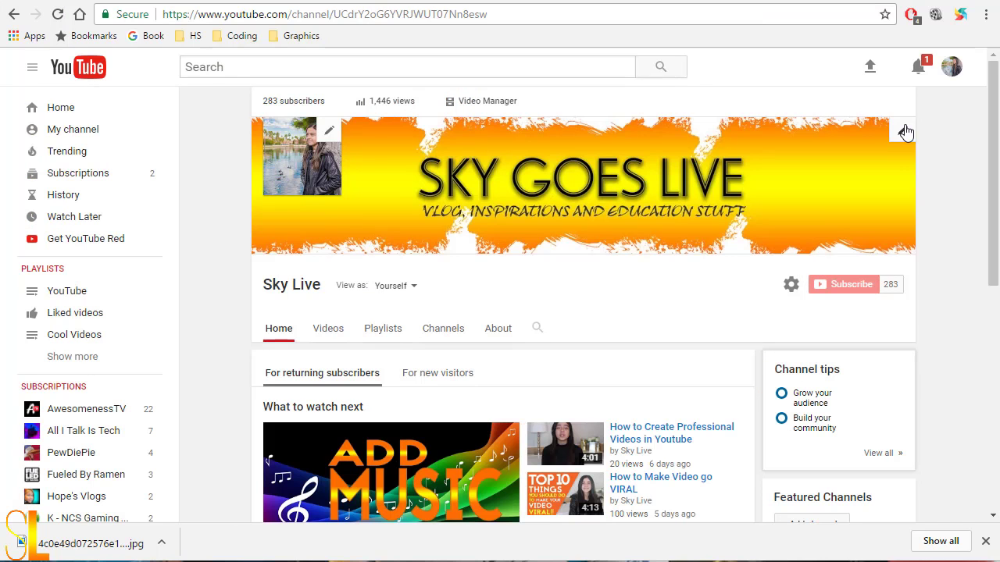
left_click(903, 131)
left_click(866, 178)
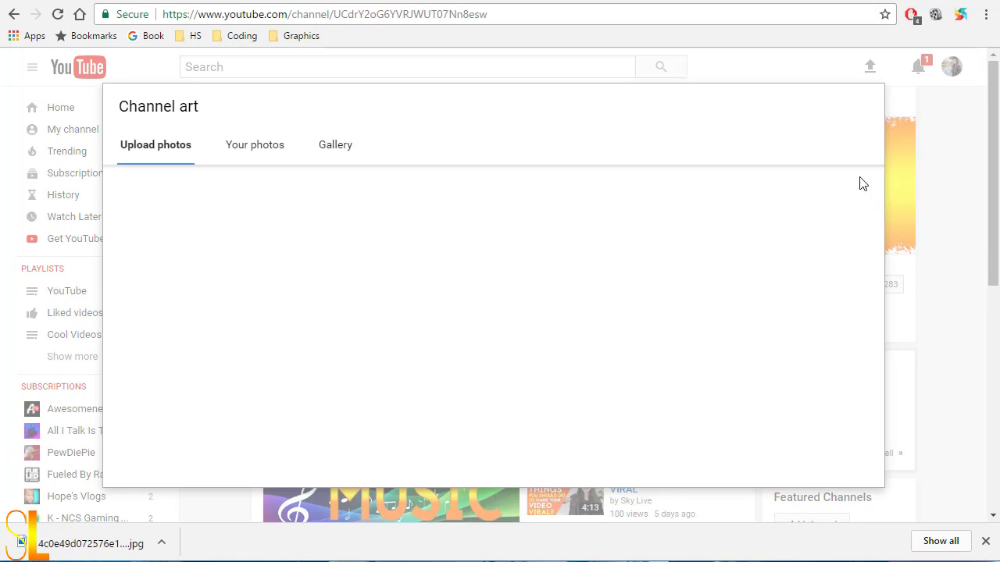
- Upload the saved SKYGOESLIVE glitter JPG and confirm it as the new channel art
left_click(488, 325)
scroll(305, 234, "down", 10)
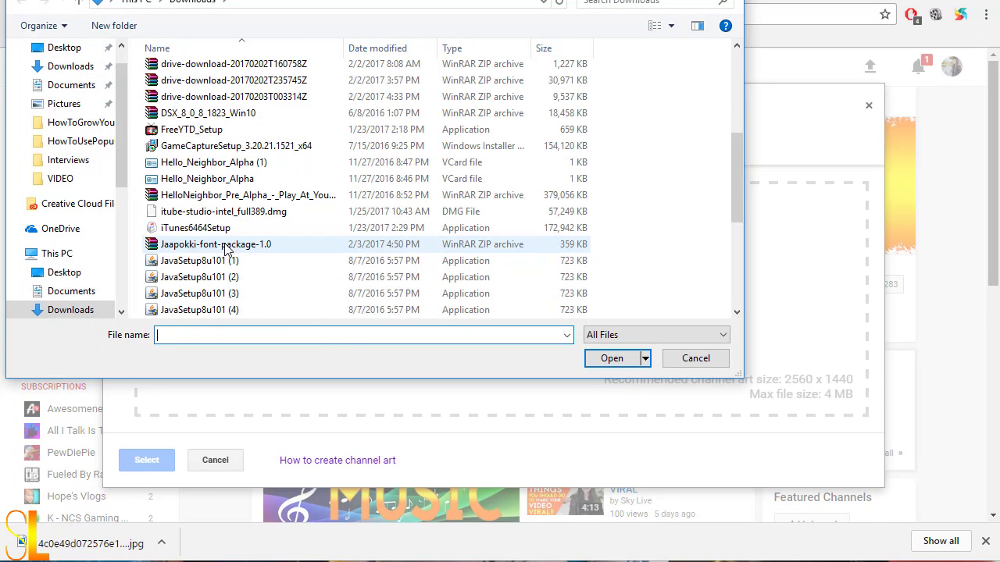
double_click(176, 279)
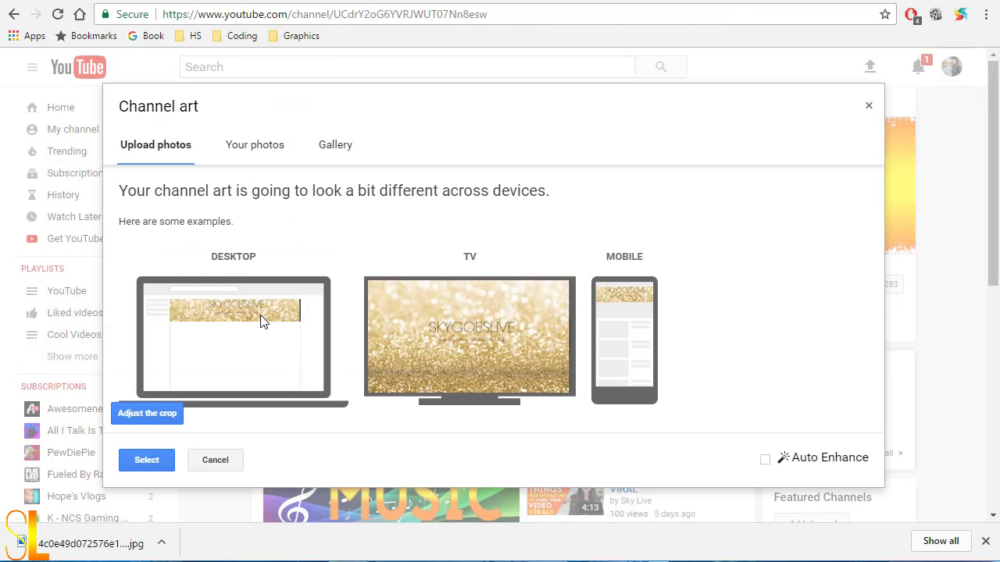
left_click(149, 462)
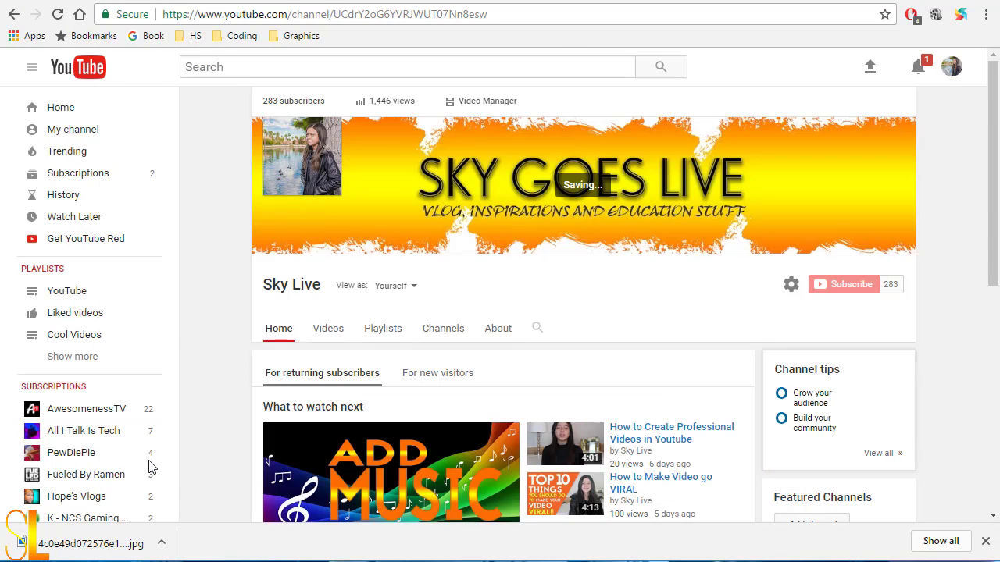